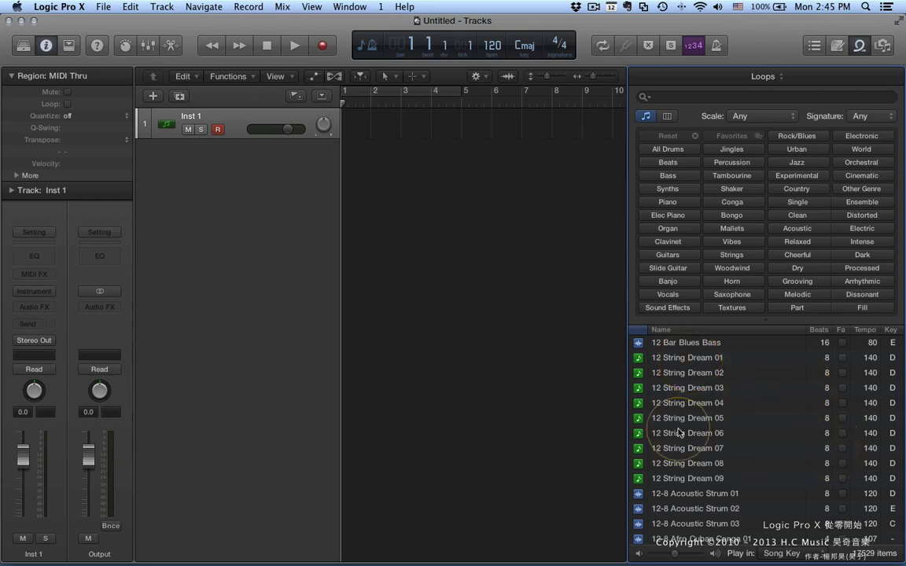
# Preview the 12-8 Jazzy Drumset 01 loop, add it on a new track at bar 1 and import its tempo information.
pyautogui.scroll(-2, 681, 409)
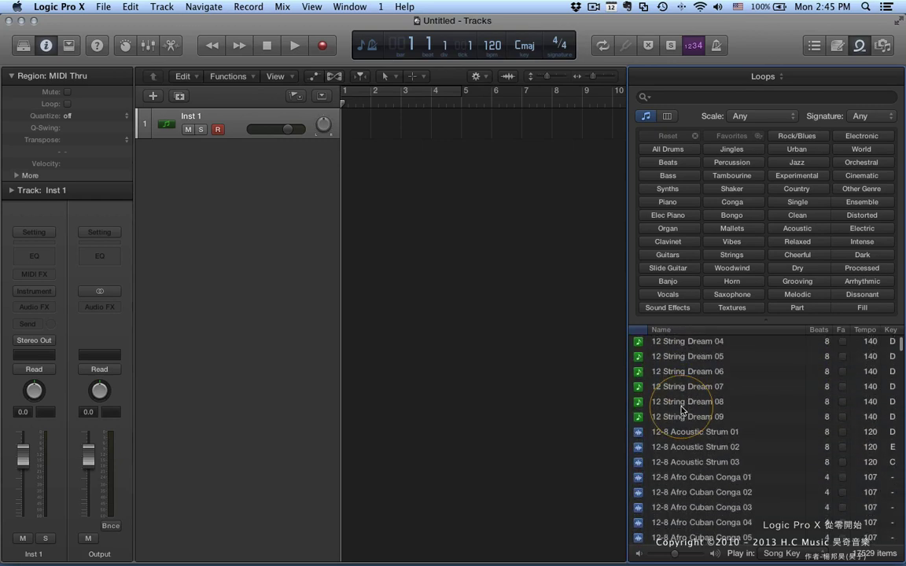
pyautogui.scroll(-1, 644, 386)
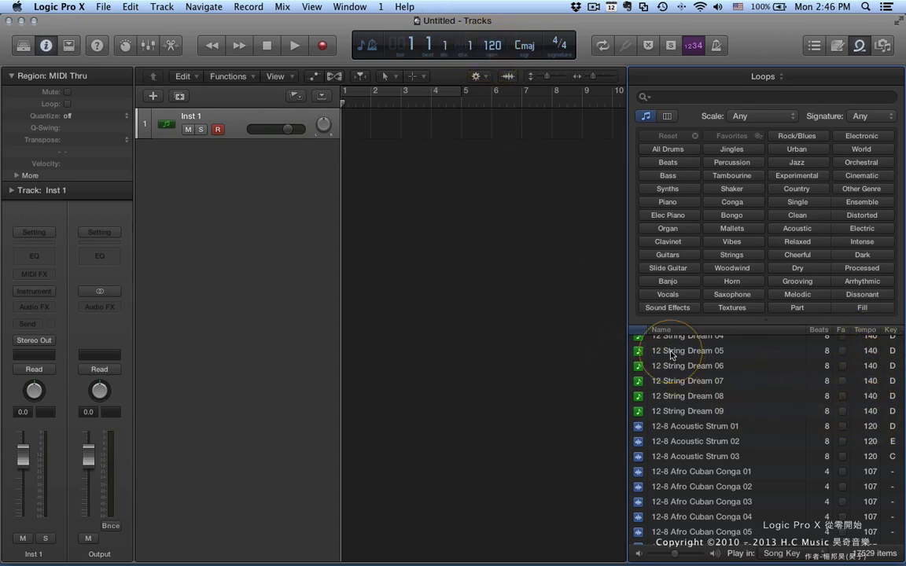
pyautogui.scroll(-10, 720, 413)
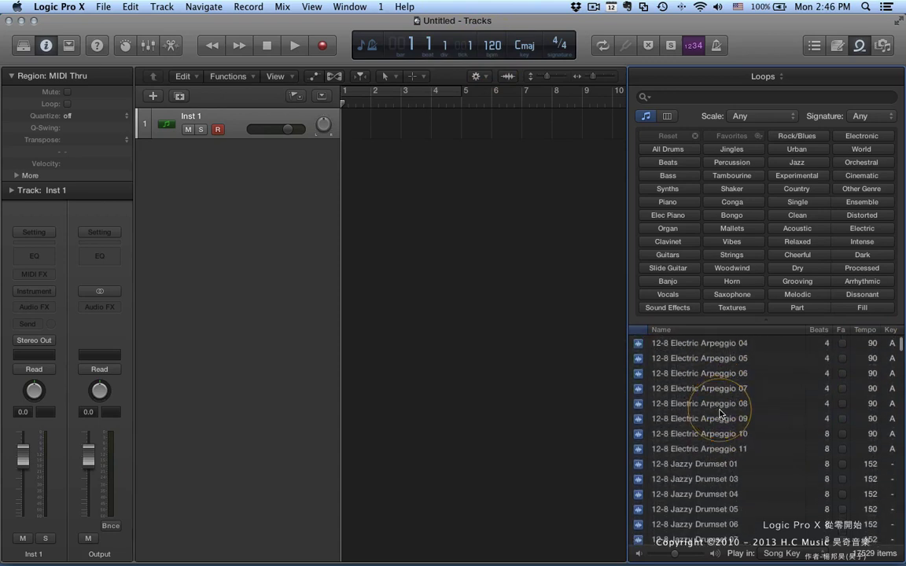
pyautogui.click(689, 467)
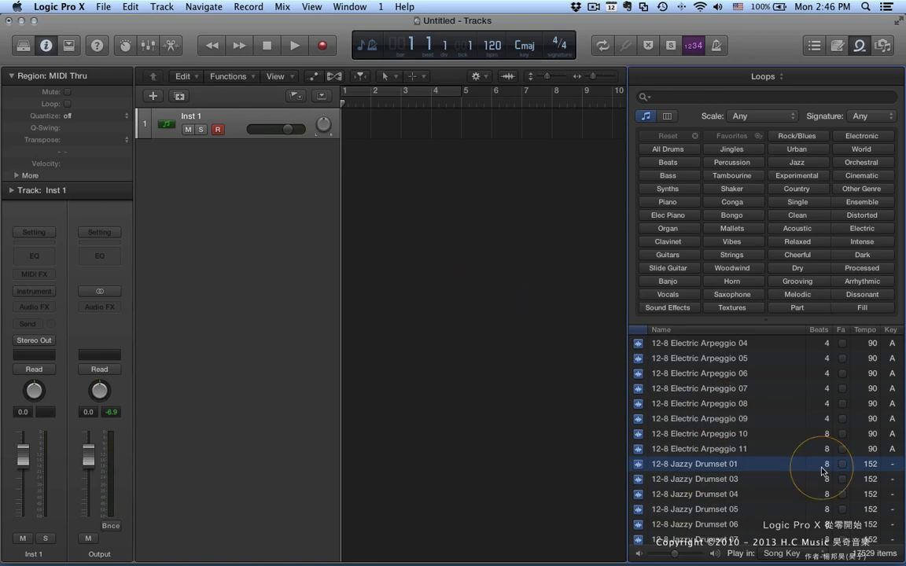
pyautogui.moveTo(655, 465); pyautogui.dragTo(354, 261)
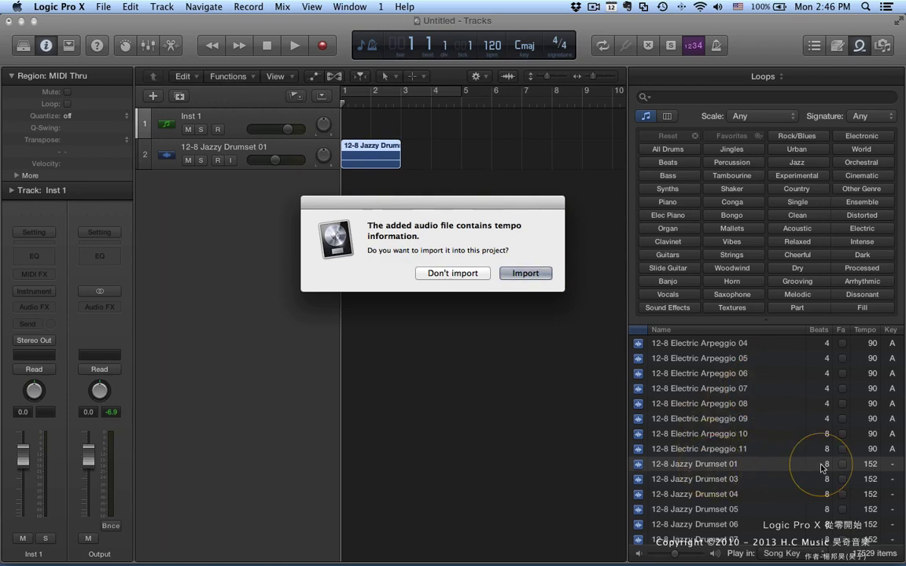
pyautogui.moveTo(456, 208); pyautogui.dragTo(421, 250)
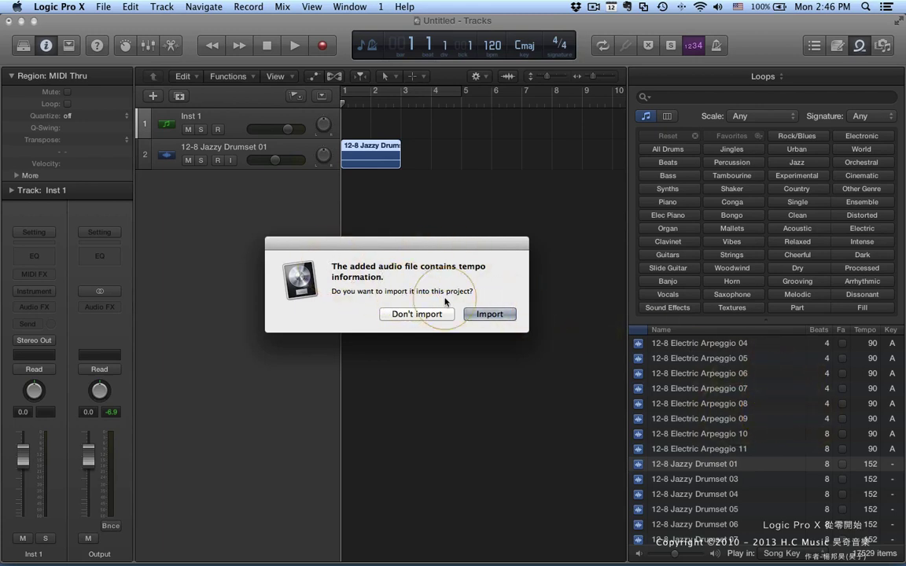
pyautogui.click(487, 314)
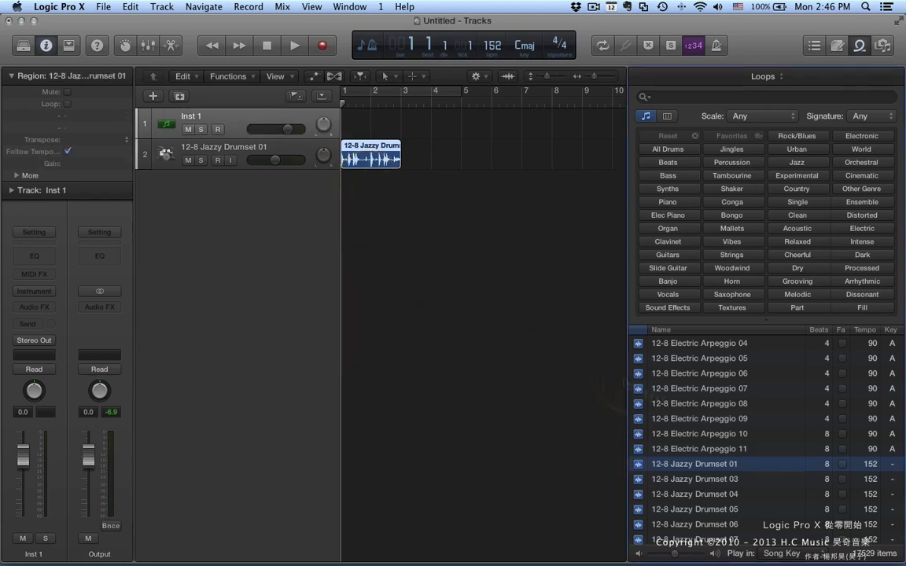
# Play back the 12-8 Jazzy Drumset 01 region and stop before its end.
pyautogui.click(411, 279)
pyautogui.press('space')
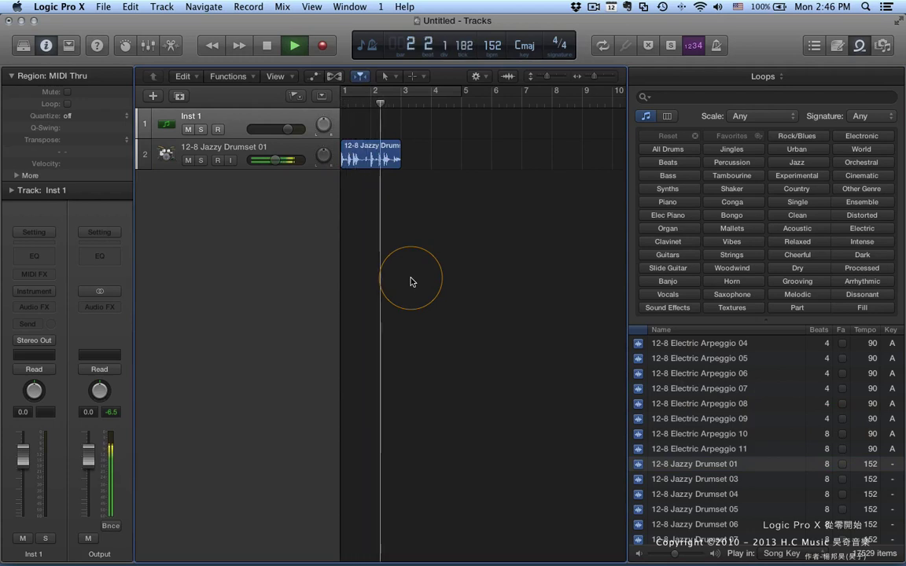
pyautogui.press('space')
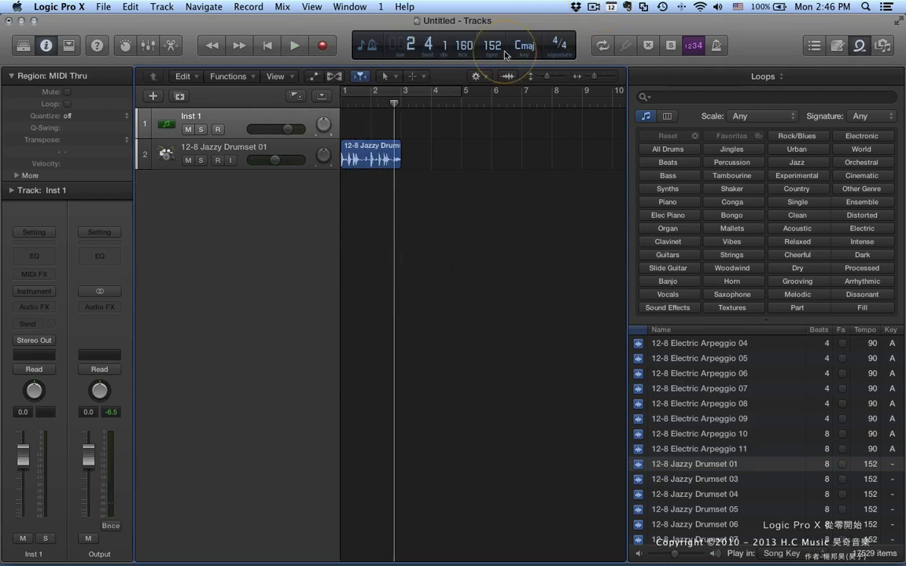
# Set the project tempo to 130 bpm and play the drum loop from the start.
pyautogui.moveTo(492, 45); pyautogui.dragTo(497, 93)
pyautogui.press('Return')
pyautogui.press('space')
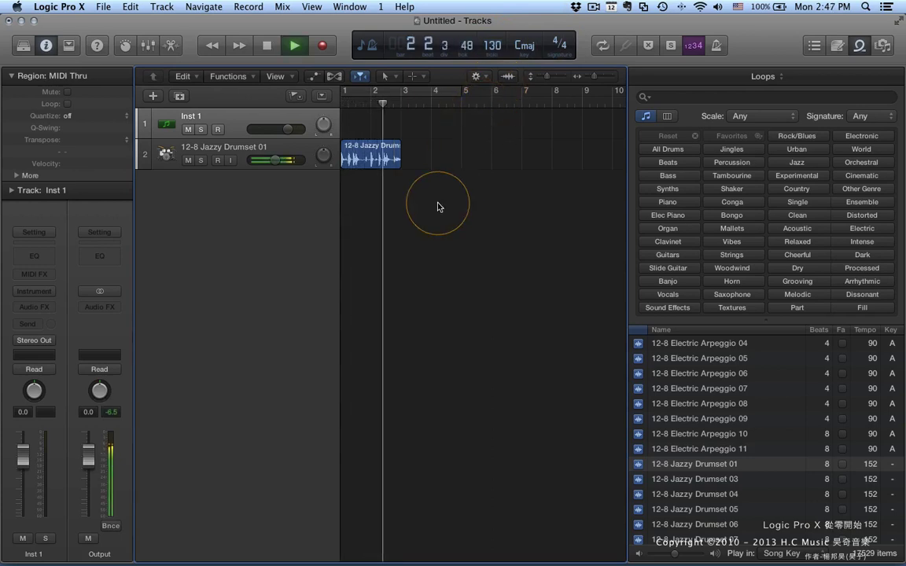
pyautogui.press('space')
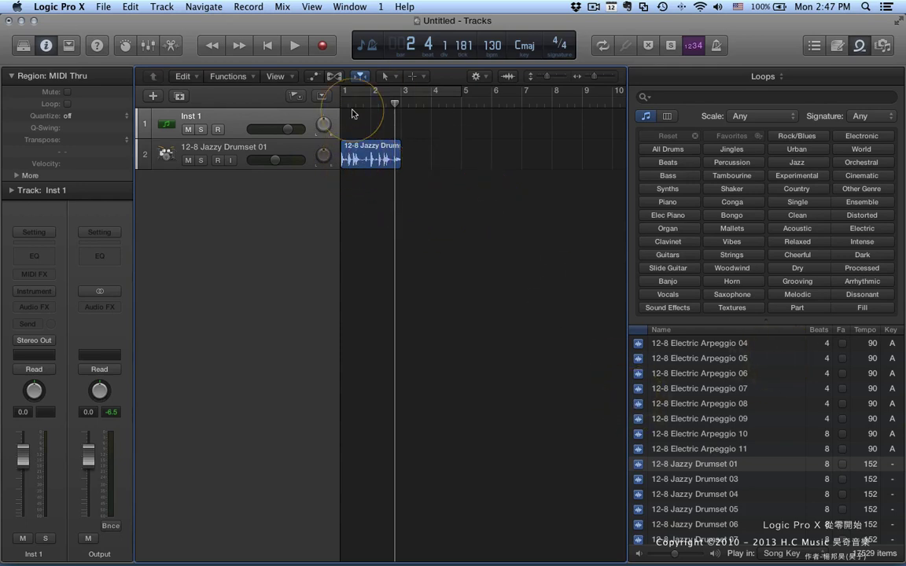
# Add the 12 String Dream 03 loop on a new track below the drums, starting at bar 1.
pyautogui.press('super+Right')
pyautogui.press('super+Right')
pyautogui.press('super+Right')
pyautogui.press('super+Right')
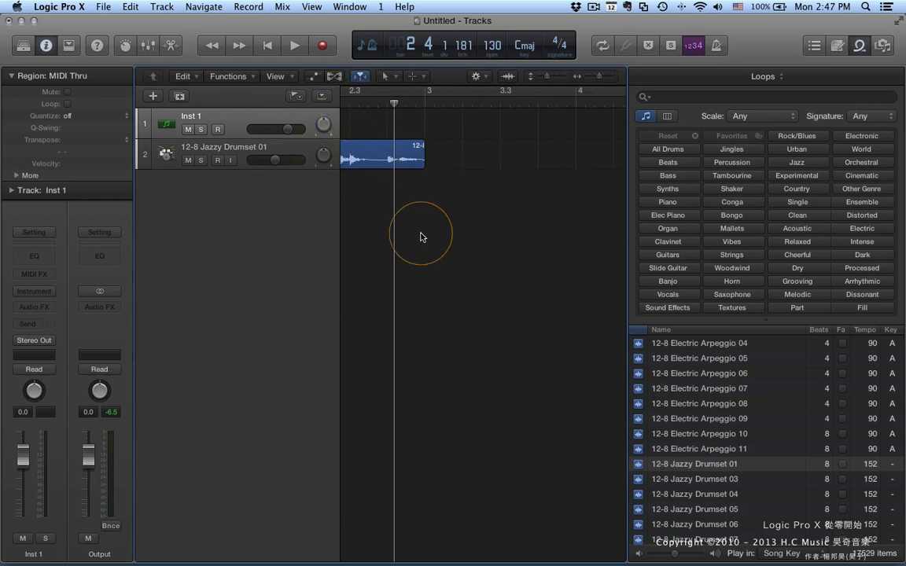
pyautogui.hscroll(-5, 421, 236)
pyautogui.scroll(10, 754, 401)
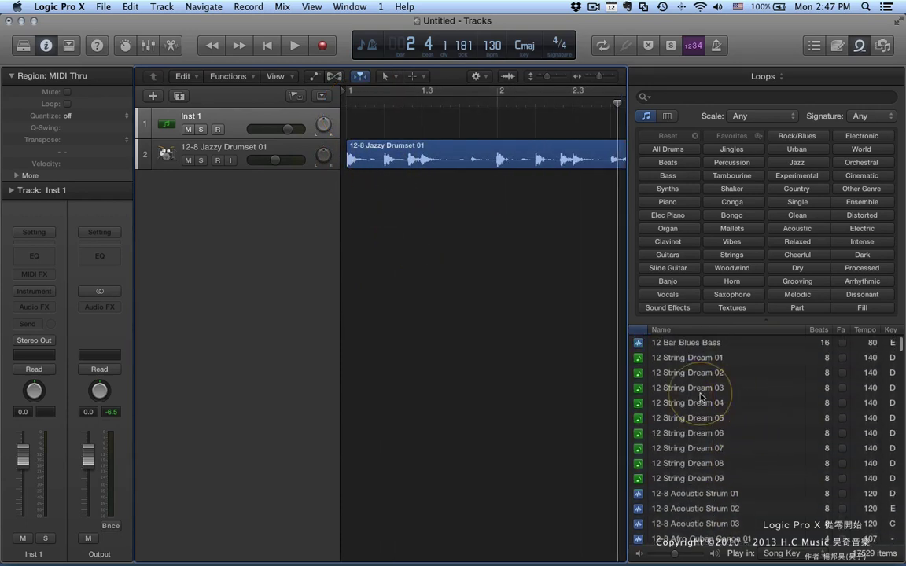
pyautogui.moveTo(700, 391); pyautogui.dragTo(391, 266)
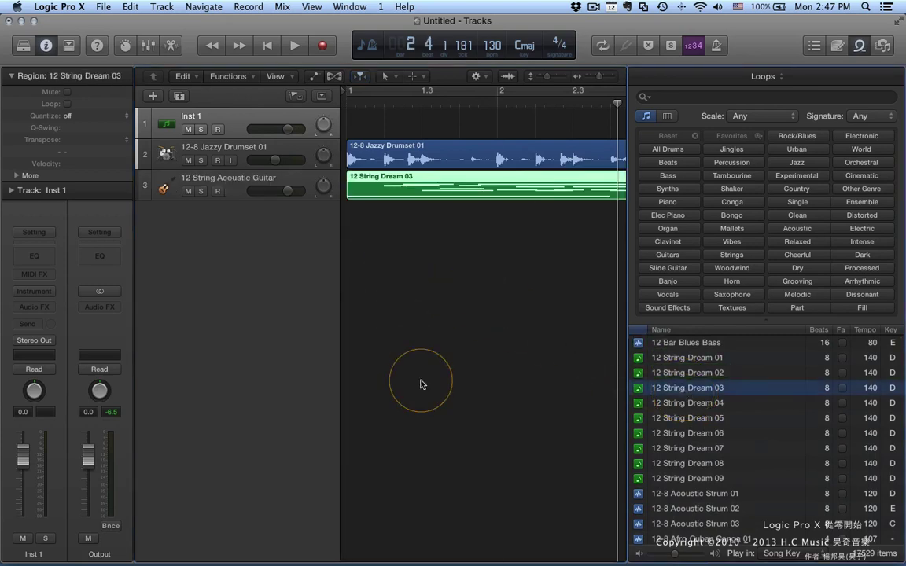
pyautogui.click(551, 338)
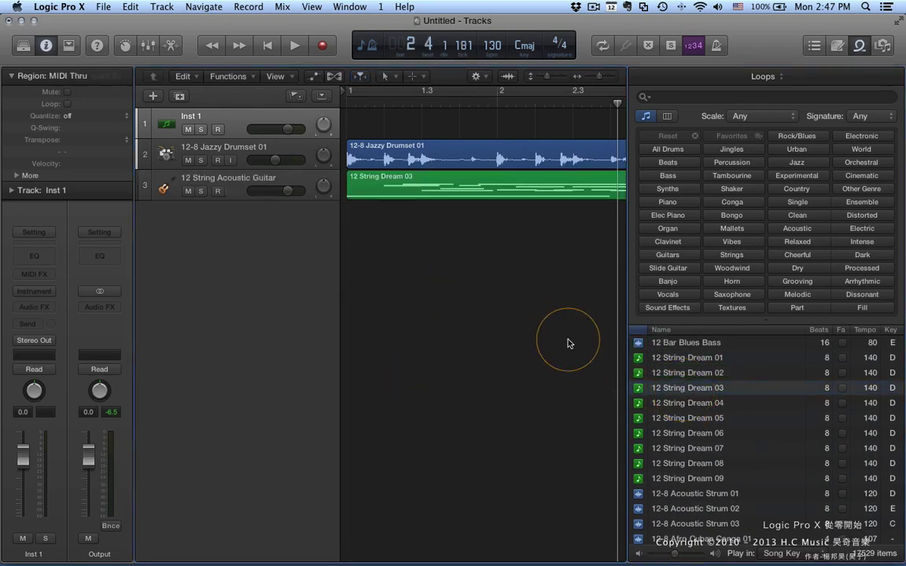
# Play the drum and 12-string guitar loops together from the beginning, stopping before bar 3.
pyautogui.scroll(-3, 569, 339)
pyautogui.press('Return')
pyautogui.press('space')
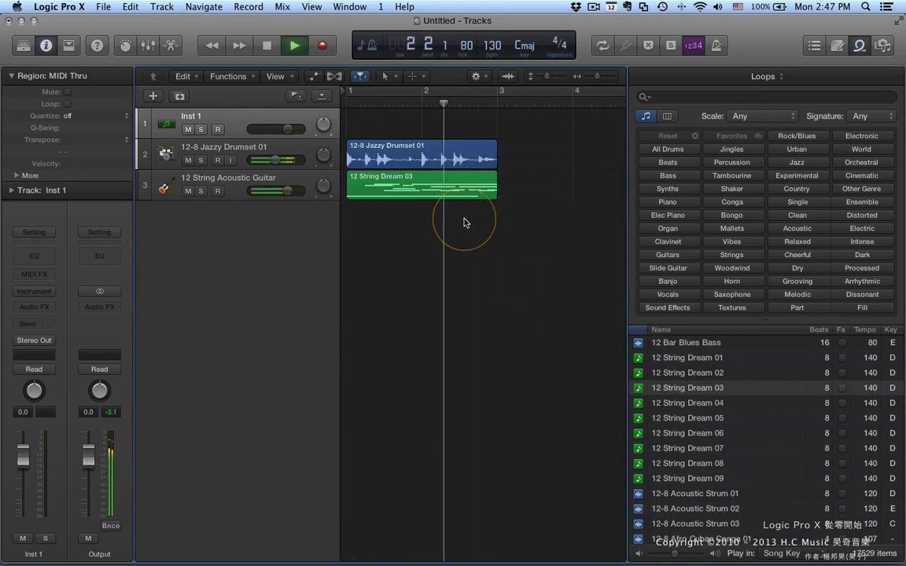
pyautogui.press('space')
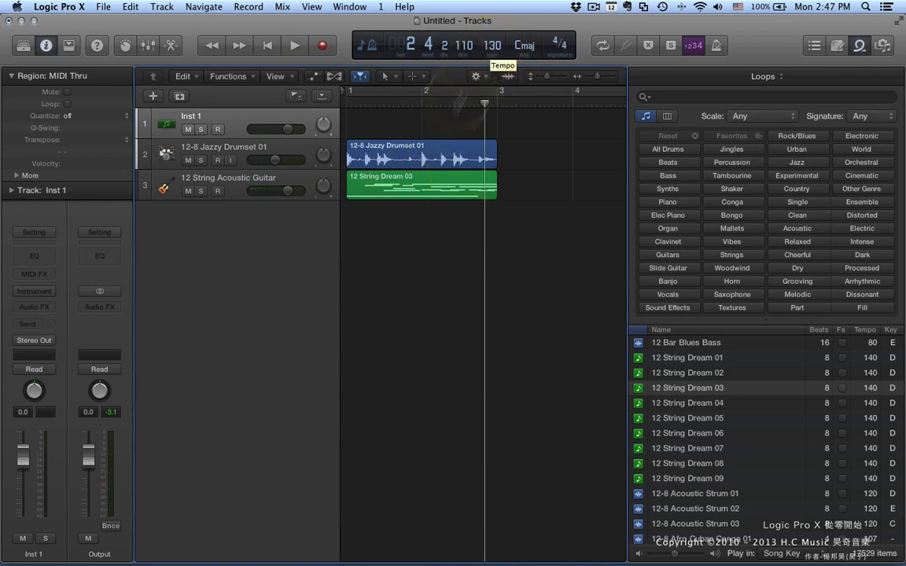
# Hide the loop browser and open the 12-8 Jazzy Drumset 01 region in an enlarged audio track editor.
pyautogui.click(859, 48)
pyautogui.doubleClick(441, 152)
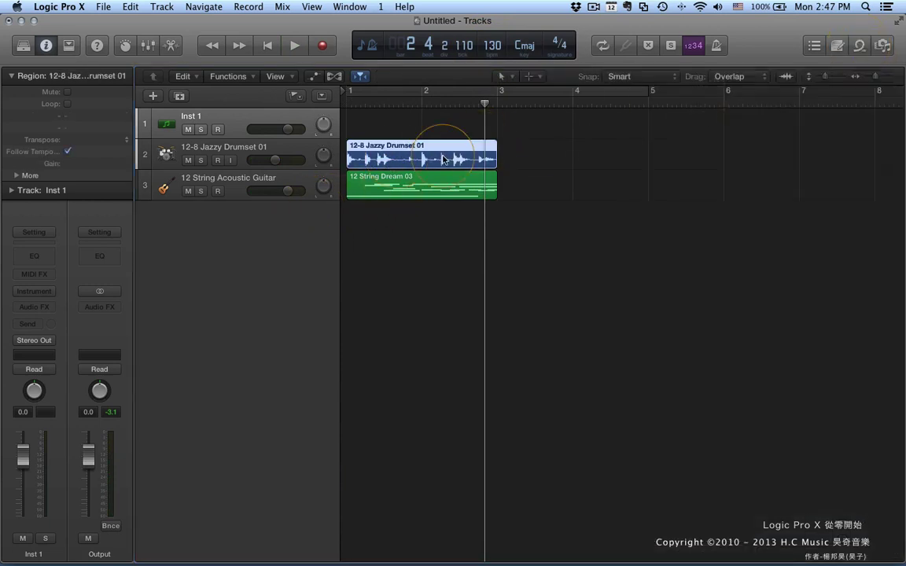
pyautogui.moveTo(434, 397); pyautogui.dragTo(423, 277)
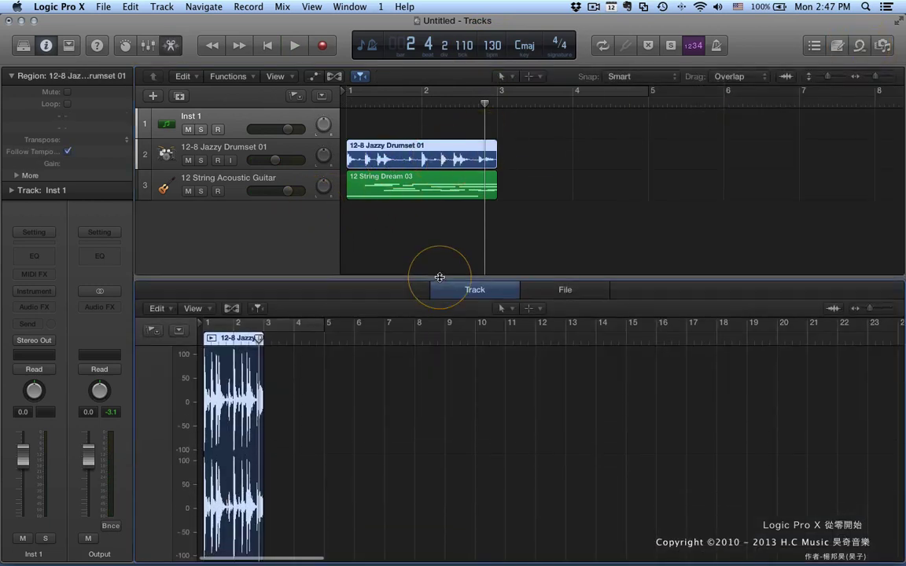
# View the 12 String Dream 03 region's notes in the Piano Roll and close the editor.
pyautogui.doubleClick(410, 198)
pyautogui.click(389, 438)
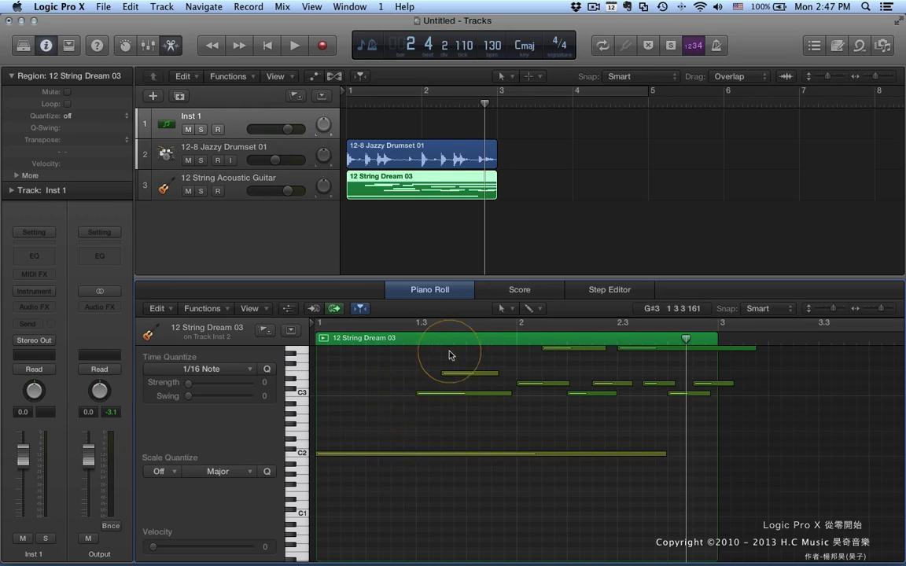
pyautogui.click(860, 47)
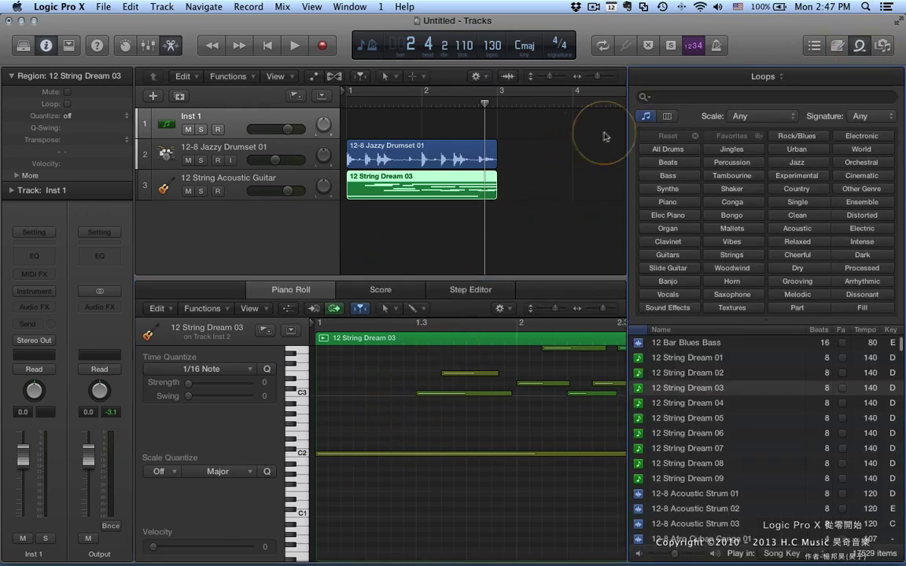
pyautogui.click(860, 47)
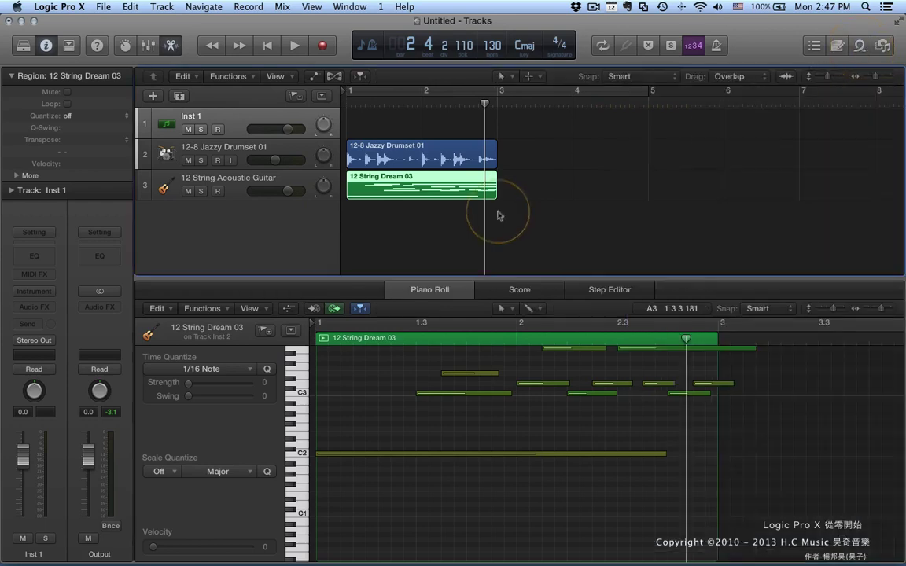
pyautogui.click(431, 288)
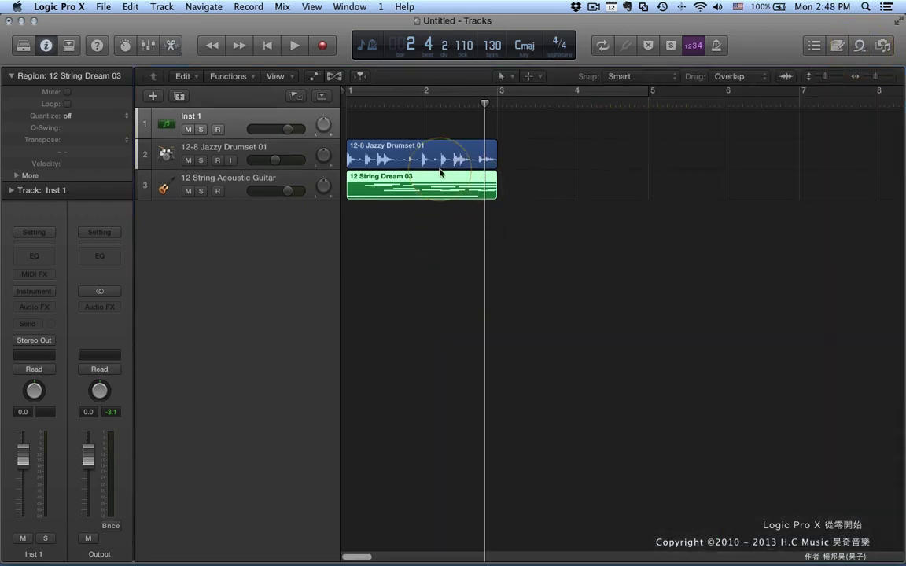
# Copy the 12-8 Jazzy Drumset 01 and 12 String Dream 03 regions to bar 3 on their own tracks.
pyautogui.click(438, 162)
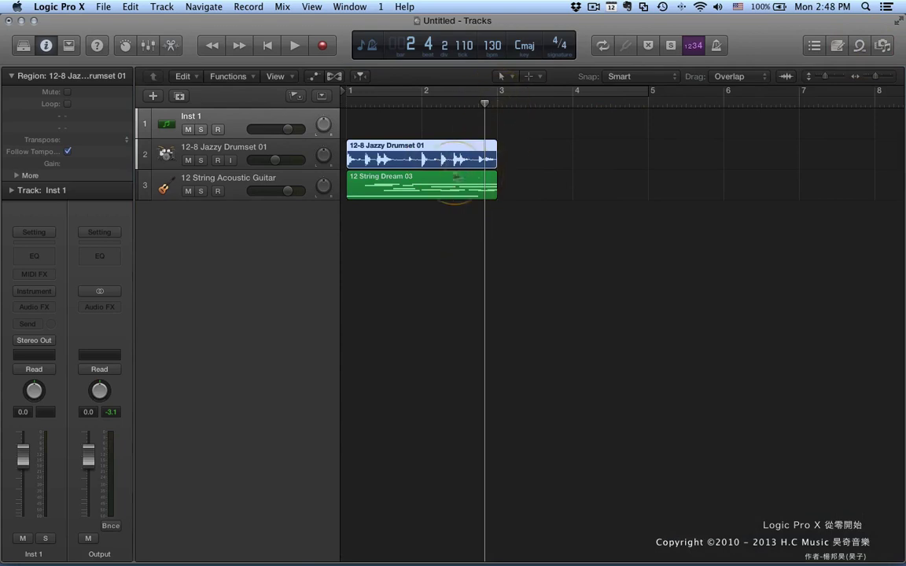
pyautogui.moveTo(388, 152); pyautogui.dragTo(539, 154)
pyautogui.moveTo(430, 182); pyautogui.dragTo(580, 182)
# Transpose all notes of the 12 String Dream 03 copy at bar 3 upward in the Piano Roll.
pyautogui.doubleClick(539, 188)
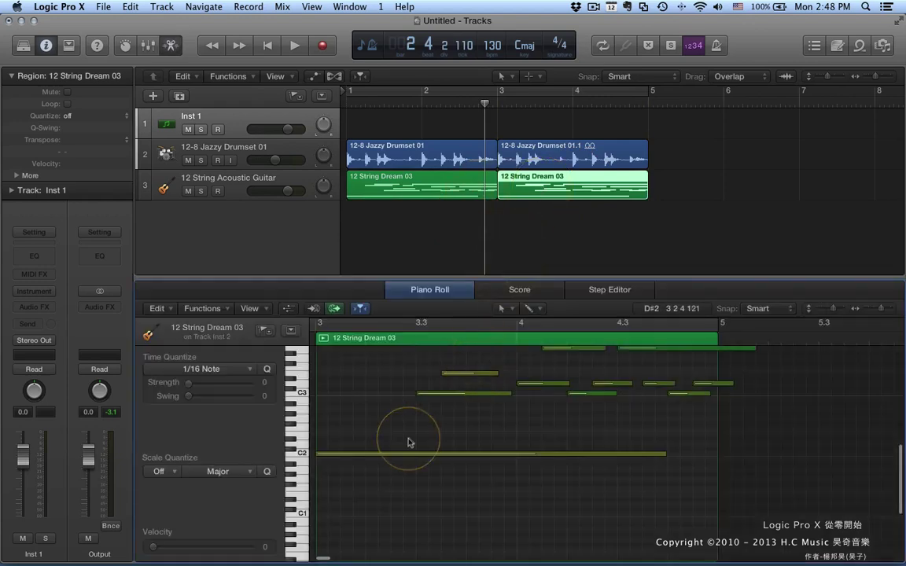
pyautogui.press('super+a')
pyautogui.moveTo(364, 453); pyautogui.dragTo(362, 428)
pyautogui.click(586, 228)
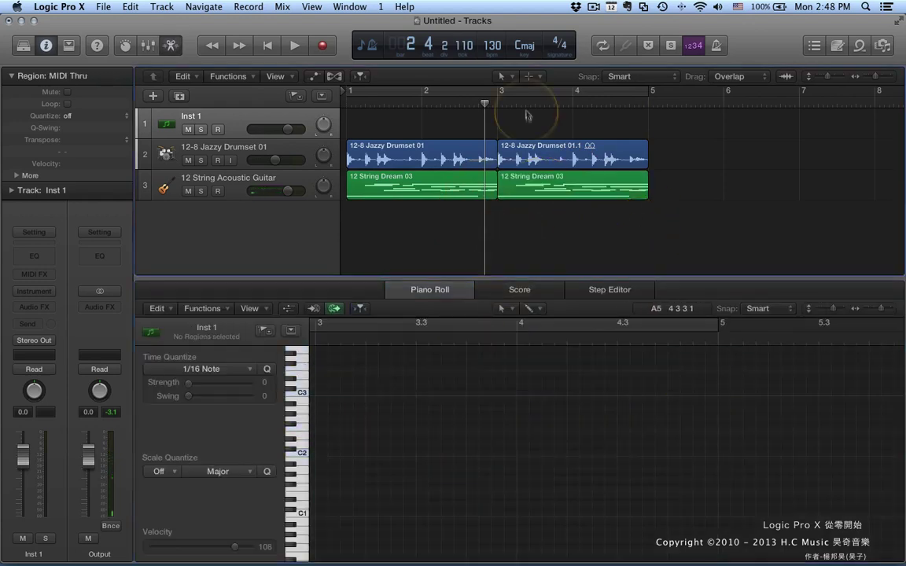
# Split the copied drum region at bar 3 into six slices with the Scissors tool.
pyautogui.click(541, 155)
pyautogui.press('t')
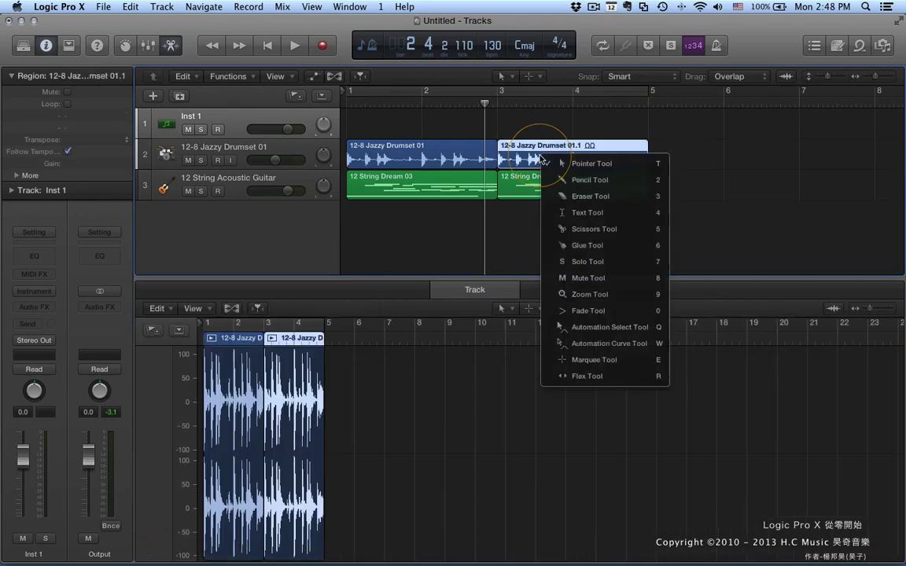
pyautogui.press('i')
pyautogui.click(573, 153)
pyautogui.click(606, 156)
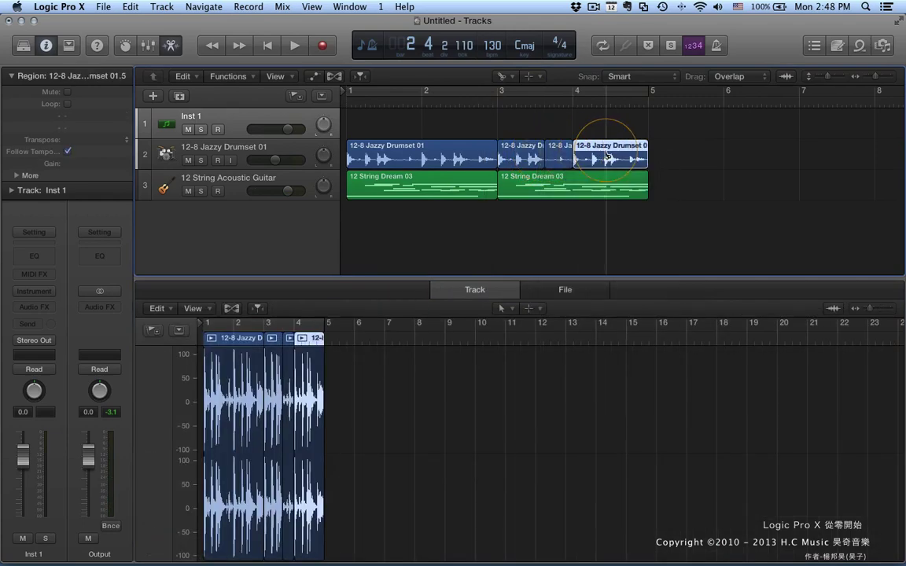
pyautogui.click(625, 156)
pyautogui.click(520, 157)
# Split the original drum region at bar 1 into six slices.
pyautogui.click(432, 158)
pyautogui.click(393, 160)
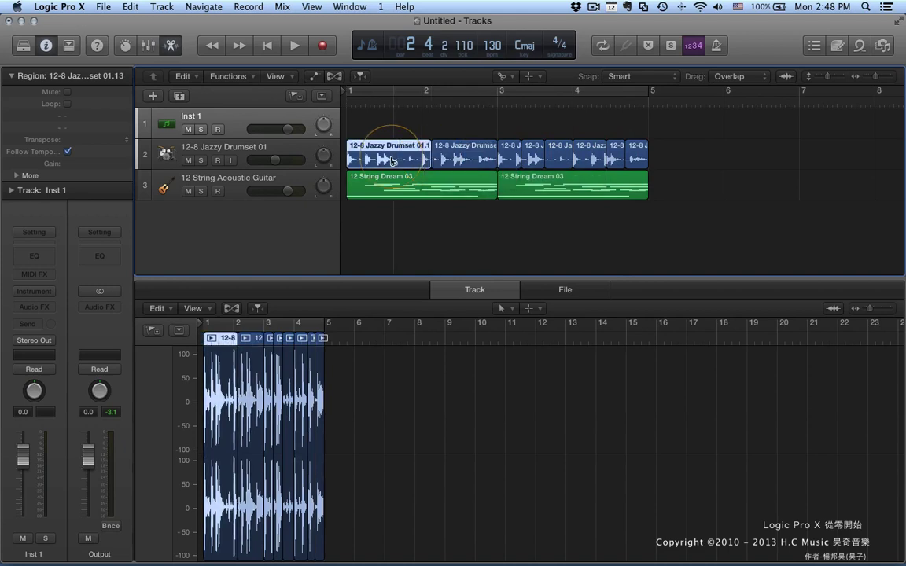
pyautogui.click(457, 159)
pyautogui.click(481, 161)
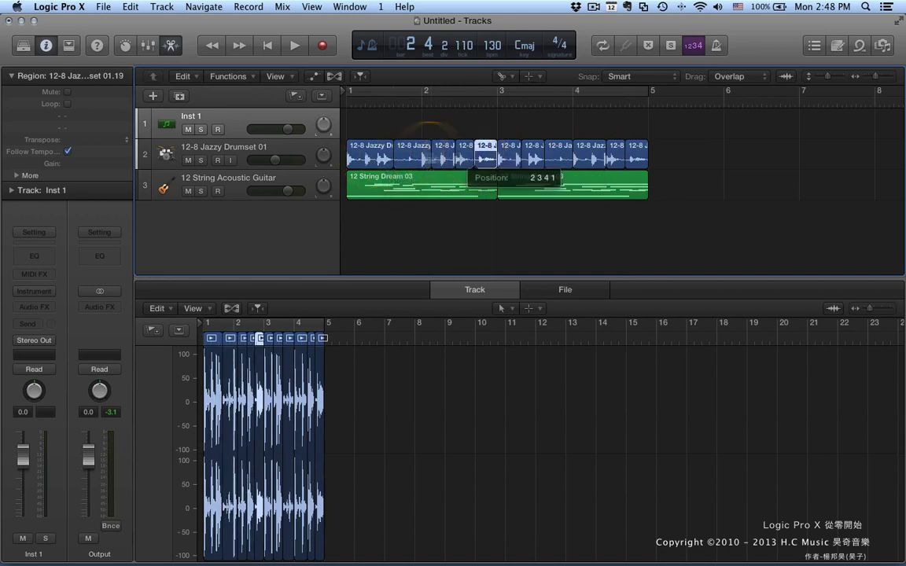
pyautogui.click(381, 156)
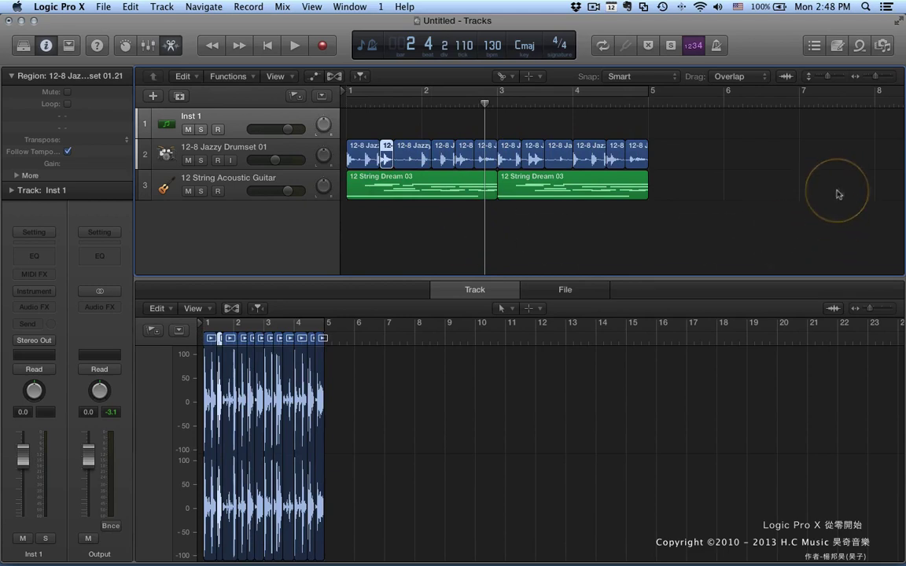
# Show the loop browser again, close the editor and select the 12 String Acoustic Guitar track.
pyautogui.press('o')
pyautogui.press('e')
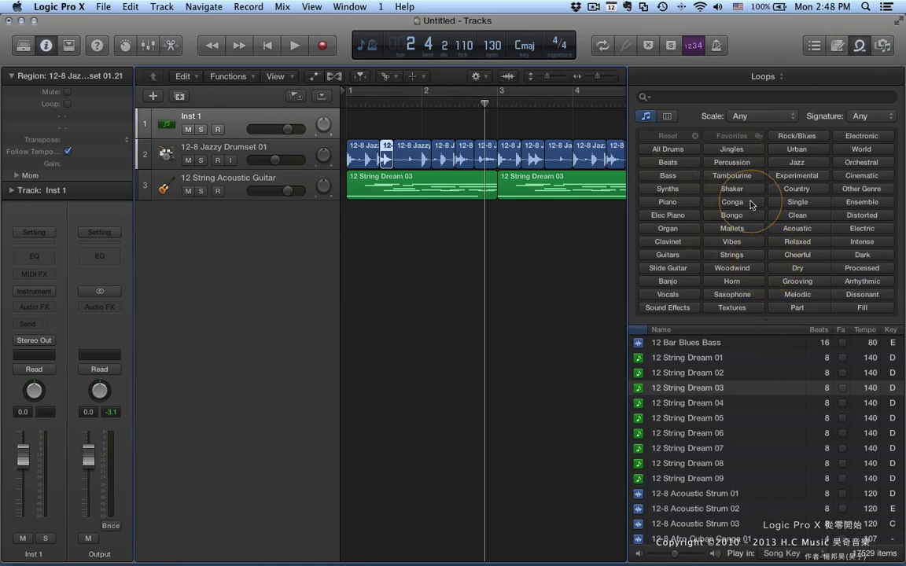
pyautogui.scroll(-4, 747, 356)
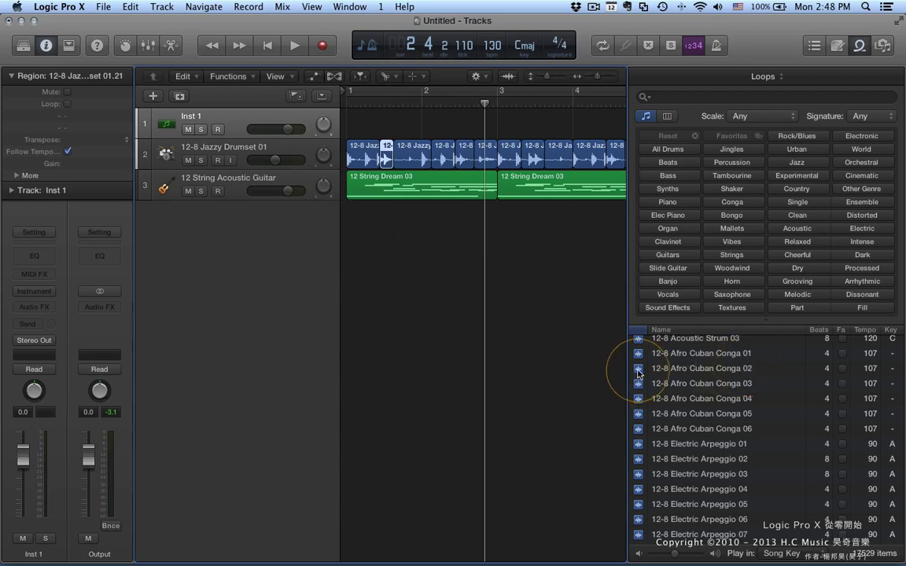
pyautogui.click(235, 200)
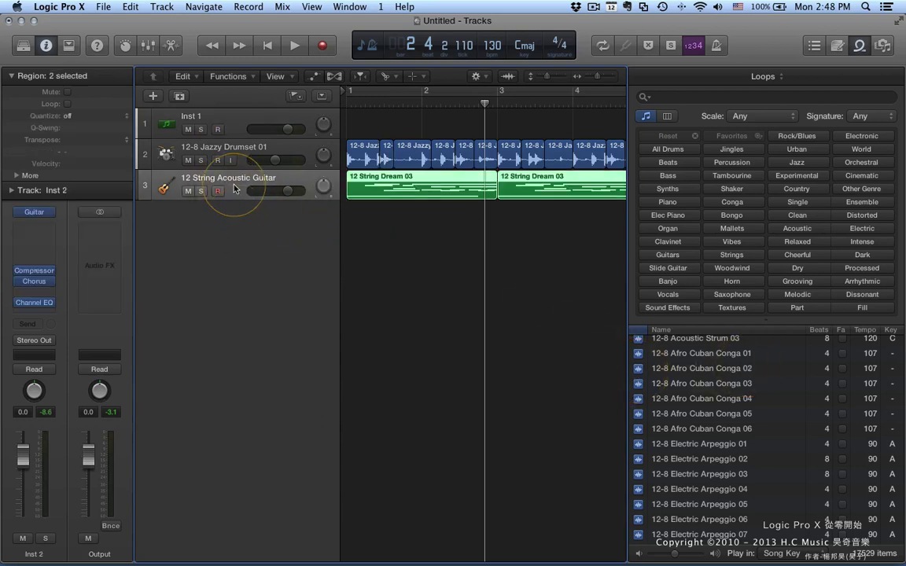
pyautogui.click(439, 342)
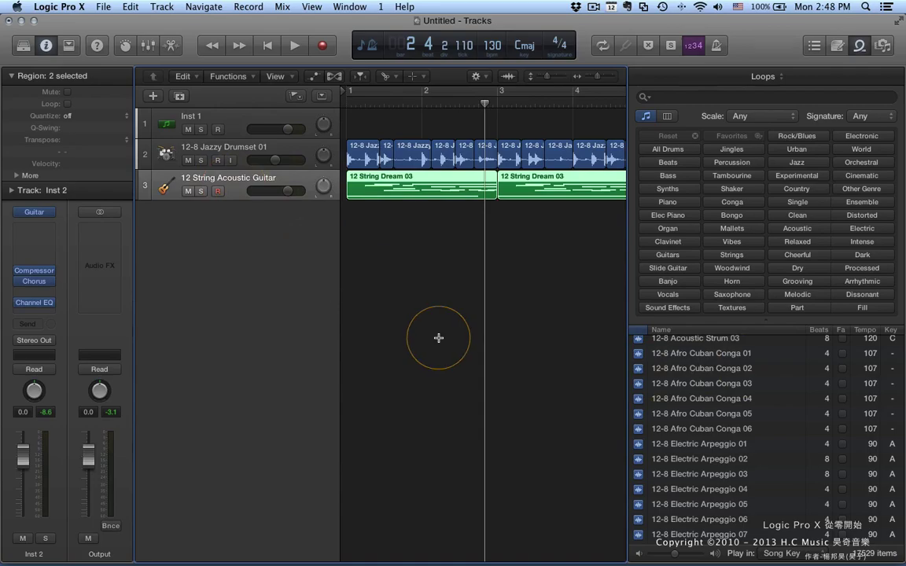